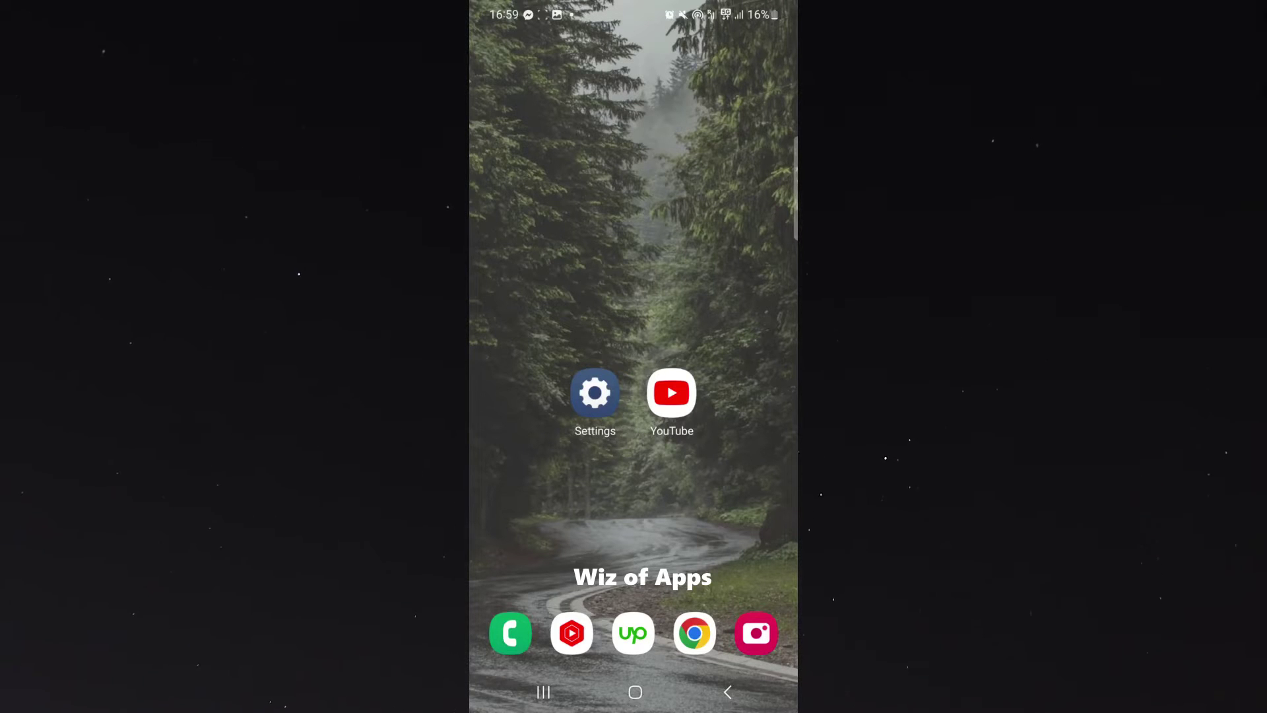
Open the recent apps overview using the Recents button on the home screen.
click(636, 692)
click(727, 692)
click(542, 691)
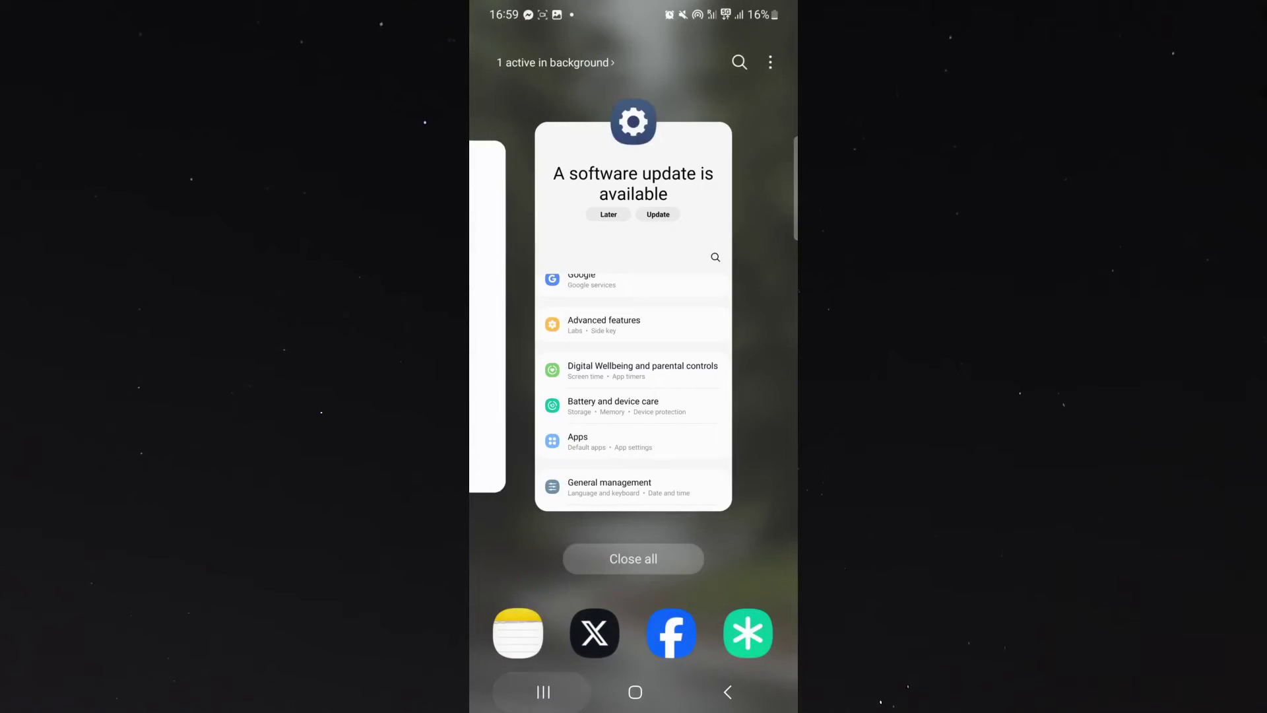
mouse_move(574, 397)
mouse_down()
mouse_move(693, 396)
mouse_move(597, 432)
mouse_move(713, 432)
mouse_up()
drag(555, 397, 733, 397)
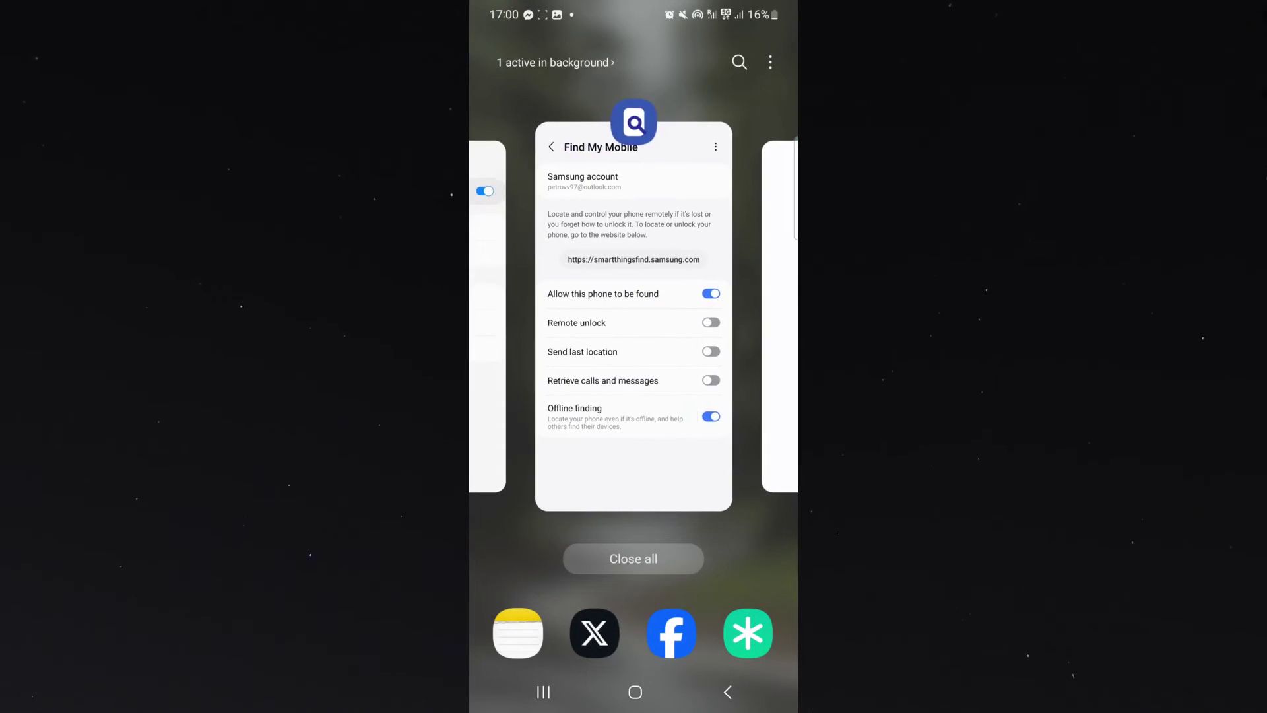
drag(642, 368, 752, 369)
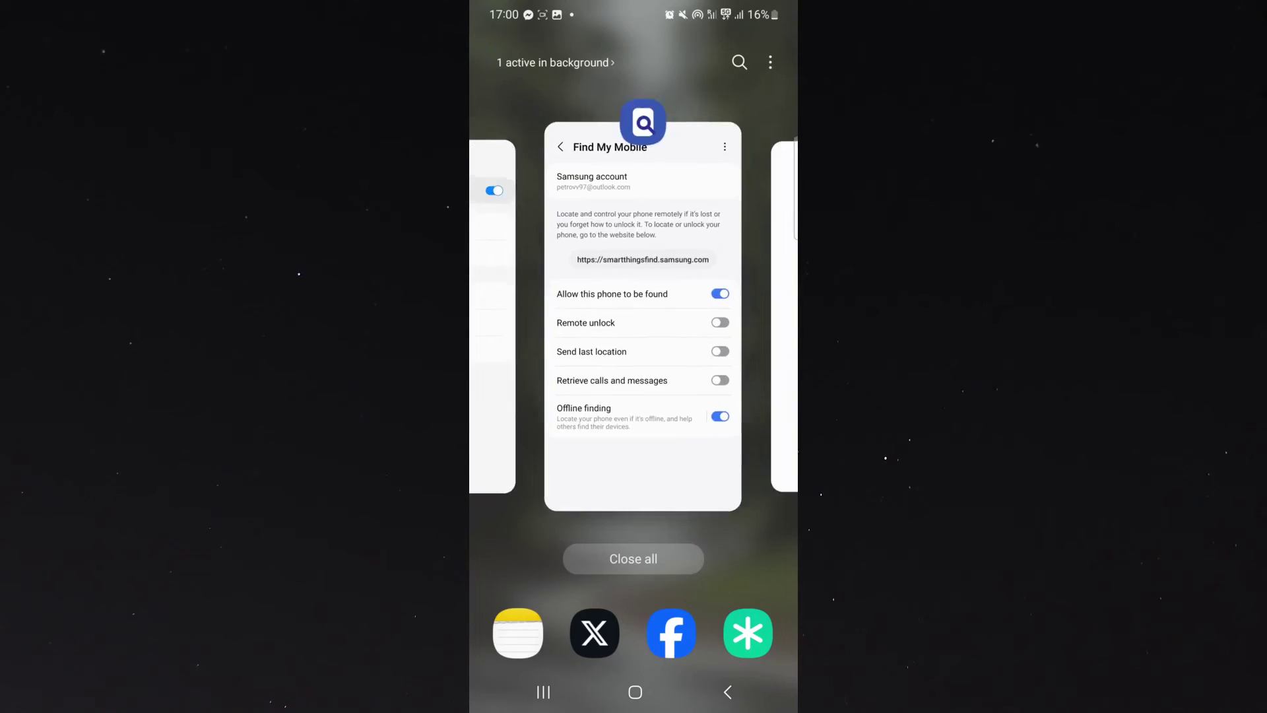
drag(575, 396, 733, 396)
drag(574, 395, 733, 397)
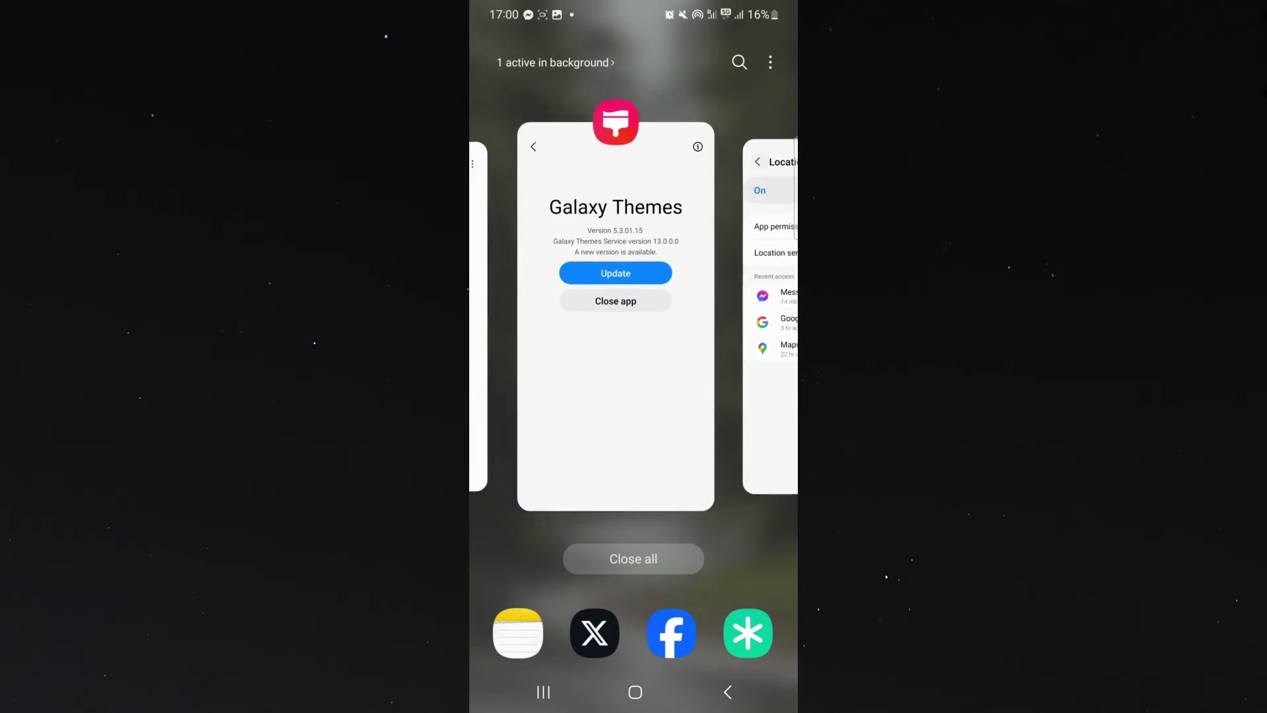
drag(623, 371, 733, 368)
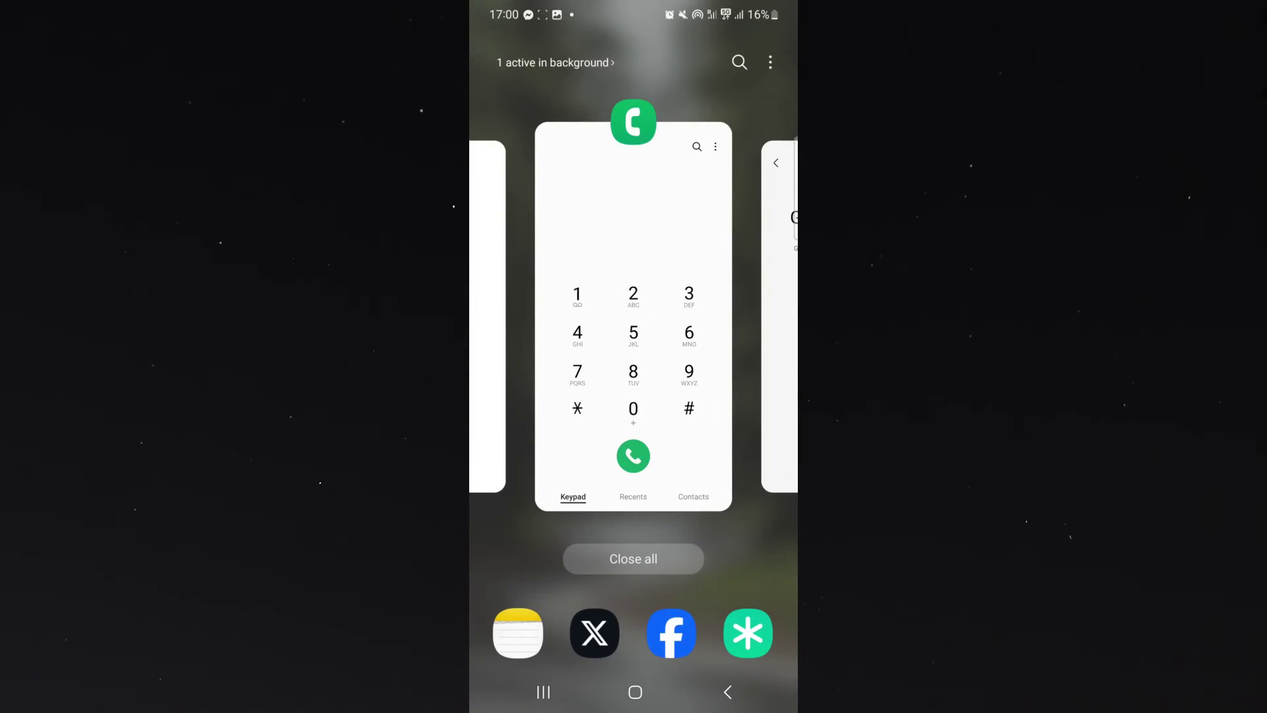
drag(747, 317, 595, 317)
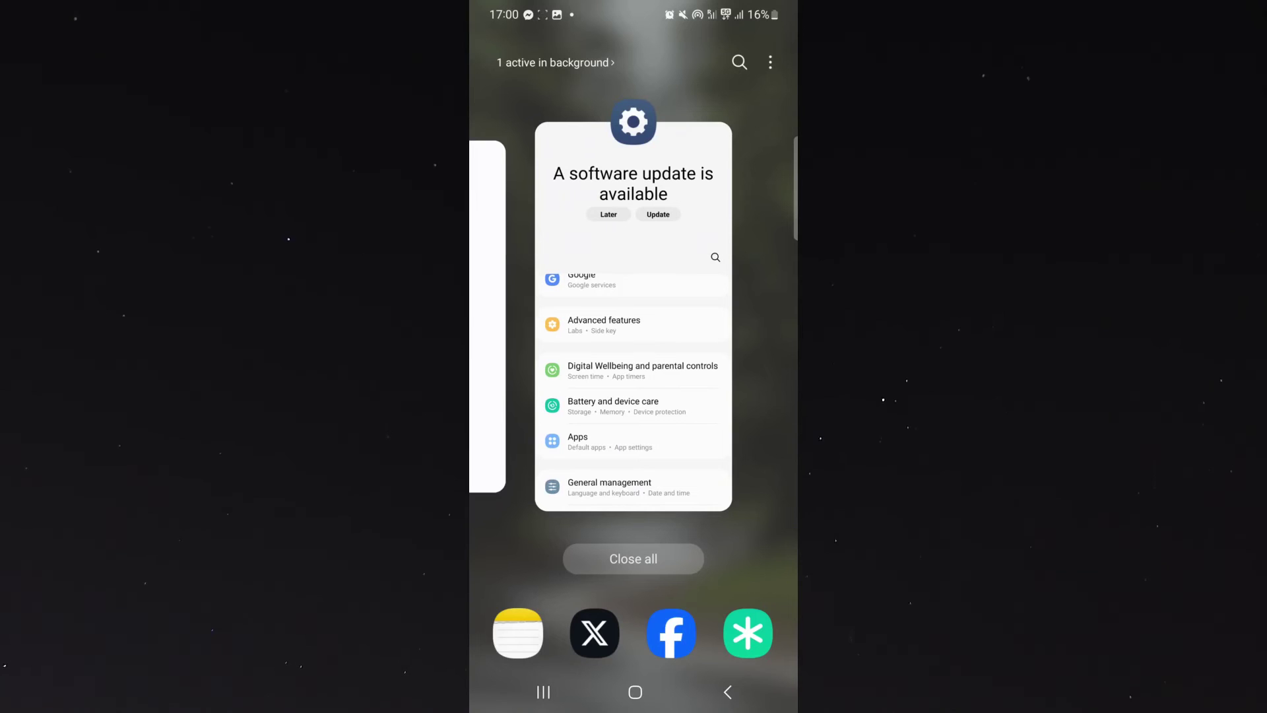
Close all recent apps, then reopen Recents to confirm 'No recently used apps'.
click(671, 564)
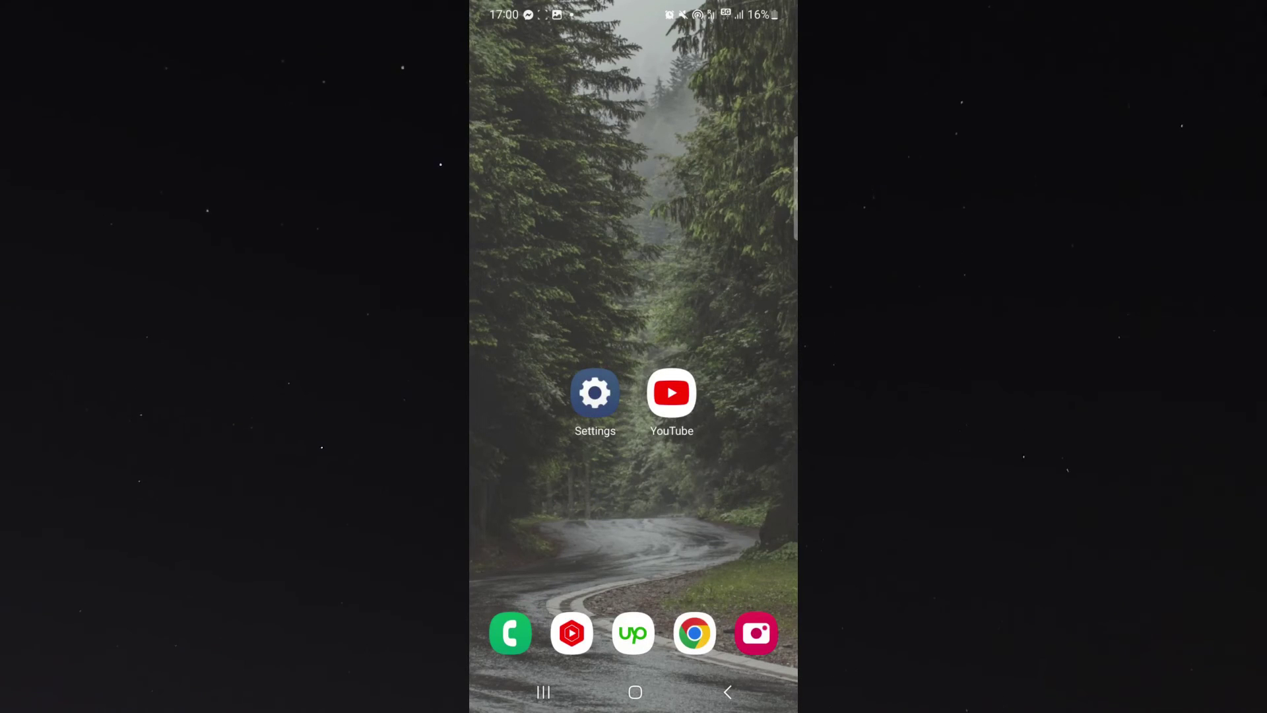
click(543, 692)
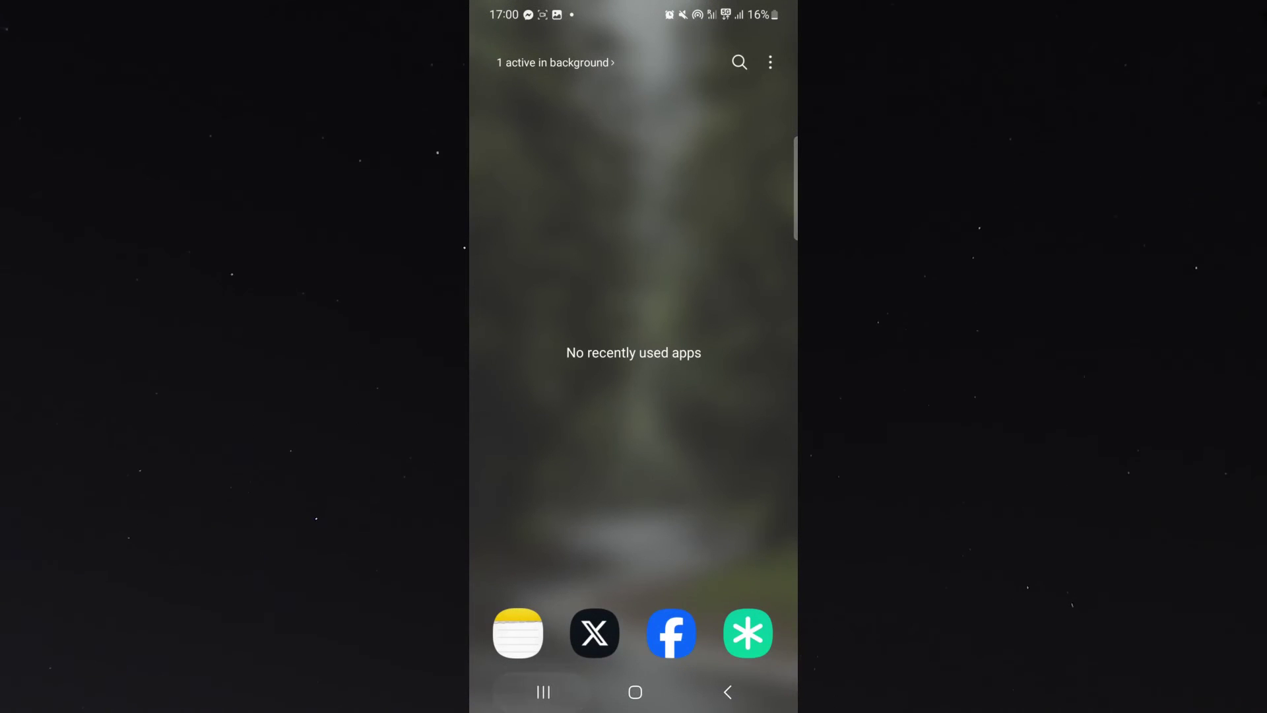